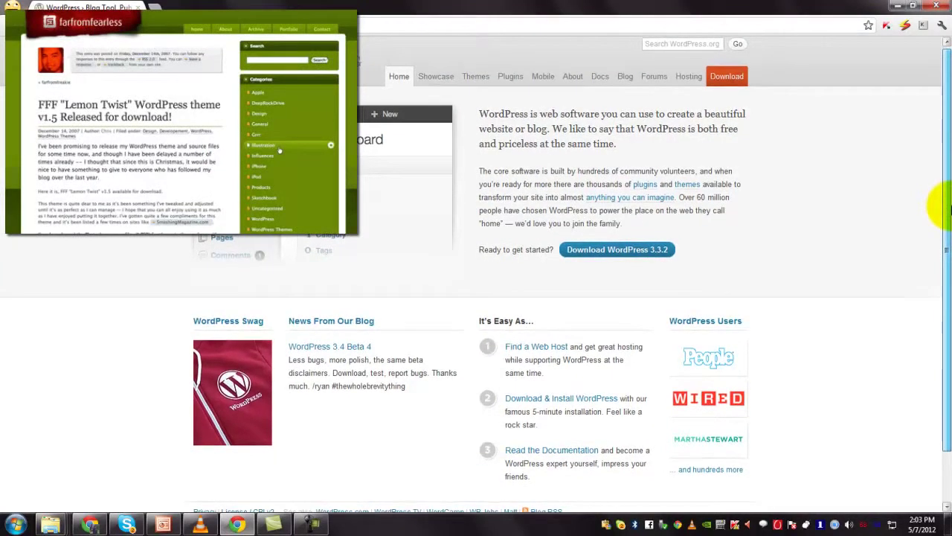
Load the admin login page at mobile3.easy-win.info.x10.mx/wp-admin/
{"action": "mouse_move", "coordinate": [947, 205]}
{"action": "left_mouse_down"}
{"action": "mouse_move", "coordinate": [947, 277]}
{"action": "mouse_move", "coordinate": [946, 194]}
{"action": "left_mouse_up"}
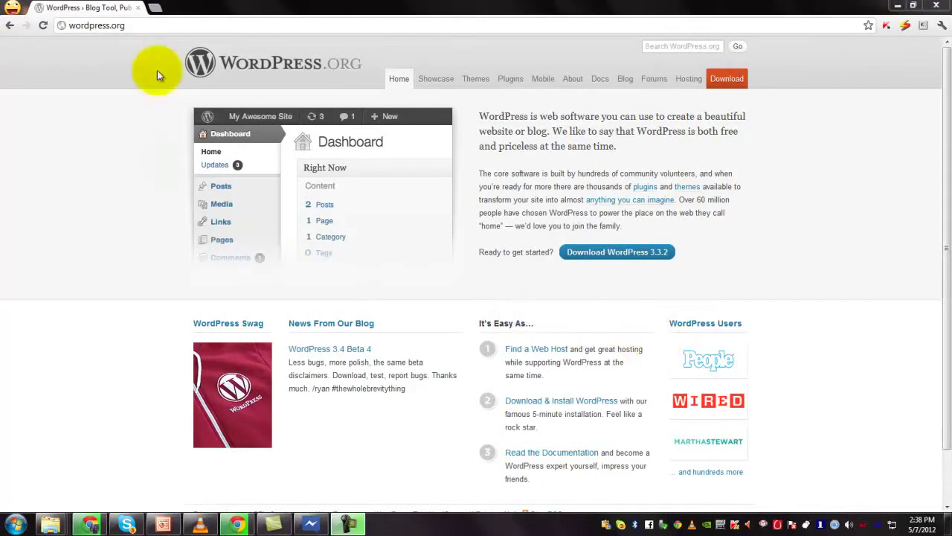
{"action": "left_click", "coordinate": [166, 24]}
{"action": "type", "text": "mobile3.easy-win.info.x10.mx/wp-admin/"}
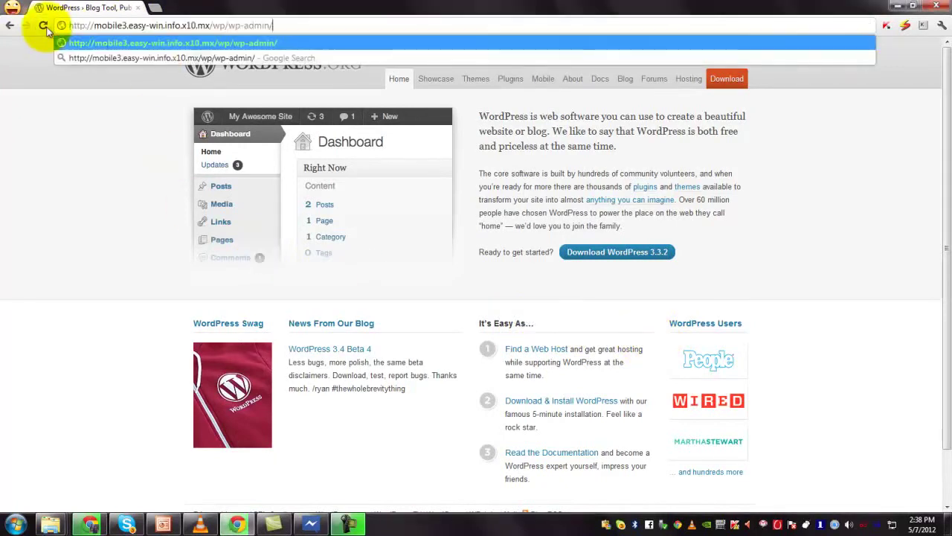
{"action": "key", "text": "Return"}
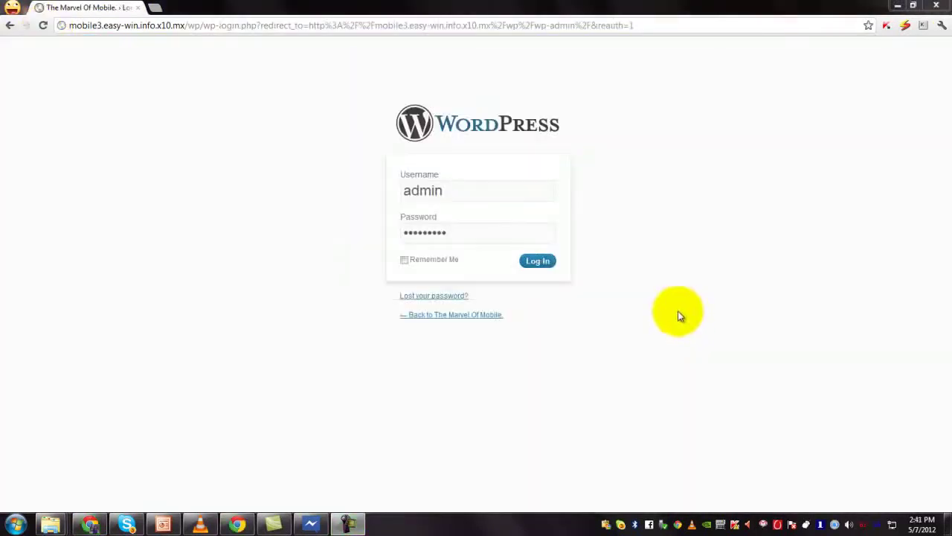
Log in with the filled-in admin credentials and dismiss Chrome's save-password bar
{"action": "left_click_drag", "start_coordinate": [453, 191], "coordinate": [344, 194]}
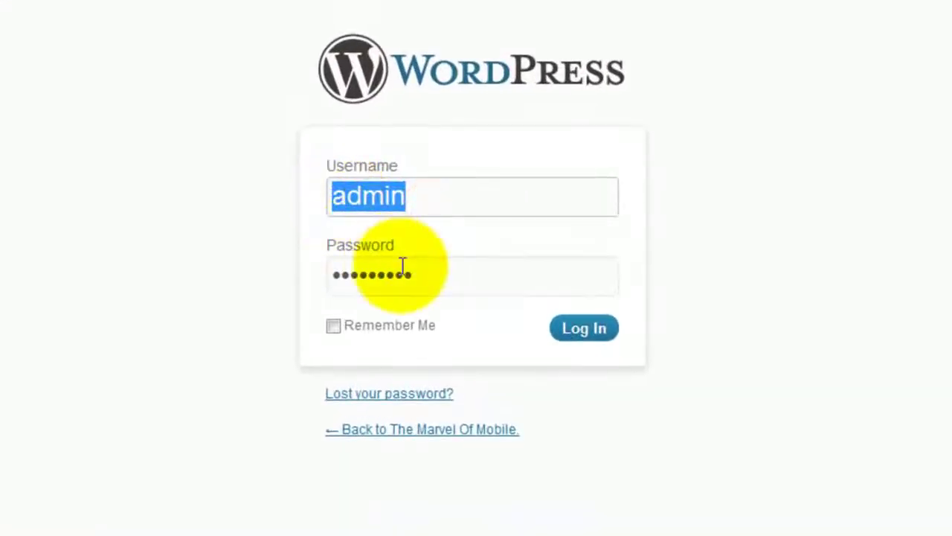
{"action": "left_click_drag", "start_coordinate": [436, 269], "coordinate": [350, 268]}
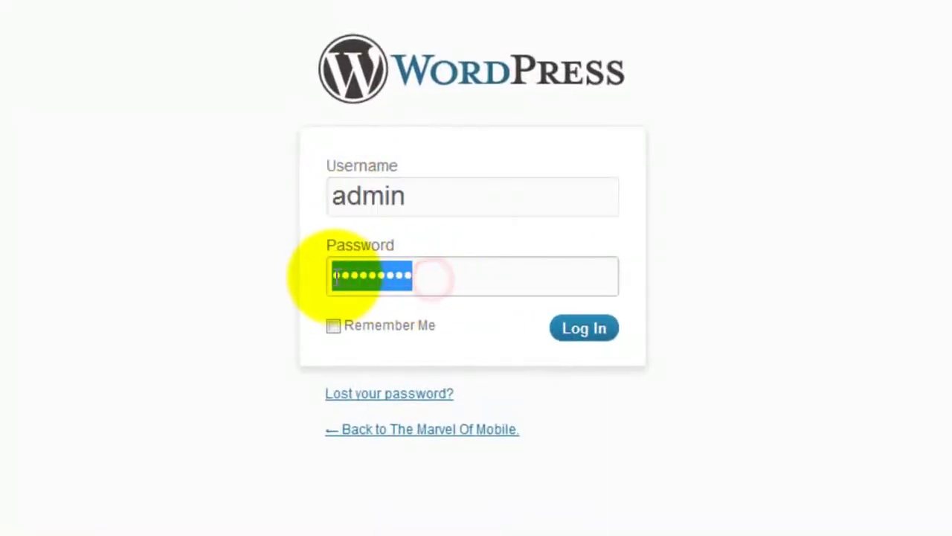
{"action": "left_click", "coordinate": [598, 332]}
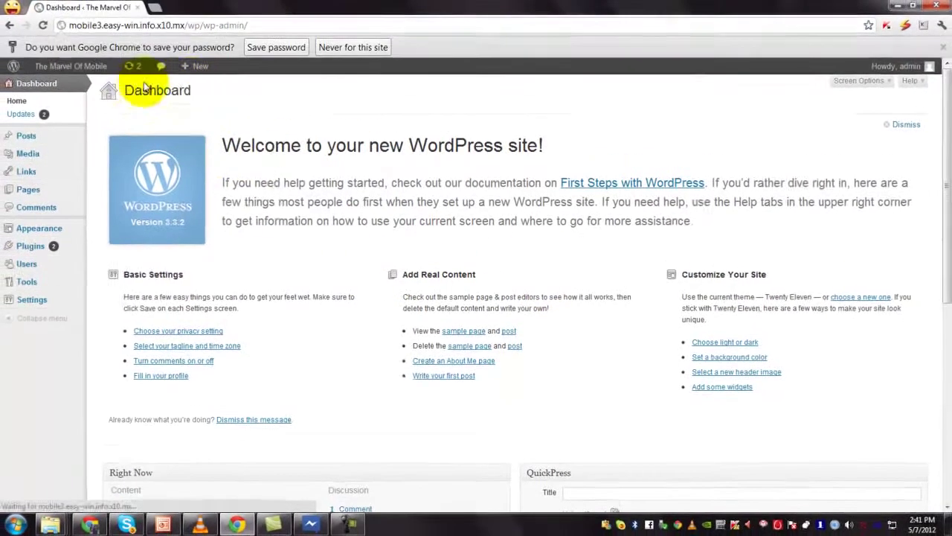
{"action": "left_click", "coordinate": [943, 49]}
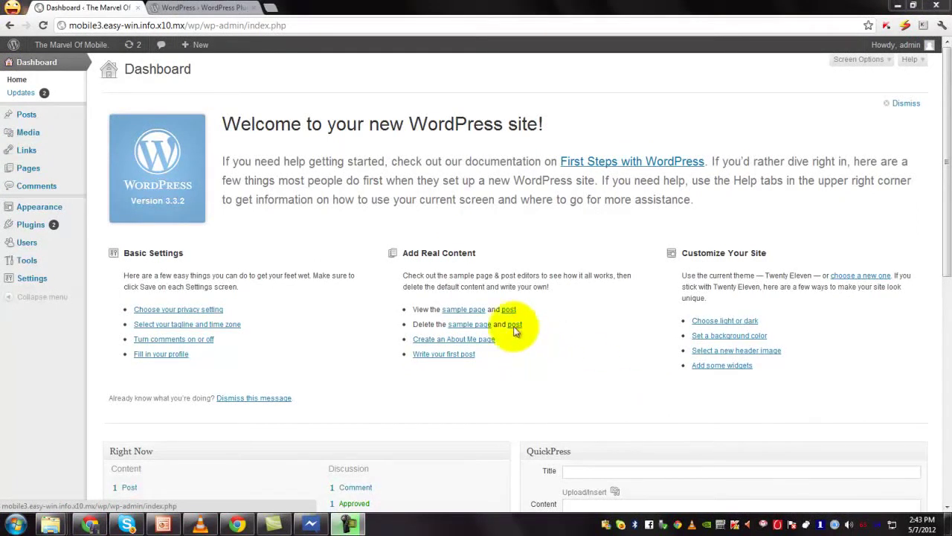
In the Plugin Directory tab, browse the google tag to the Easy Google+ Widget page
{"action": "left_click", "coordinate": [212, 7]}
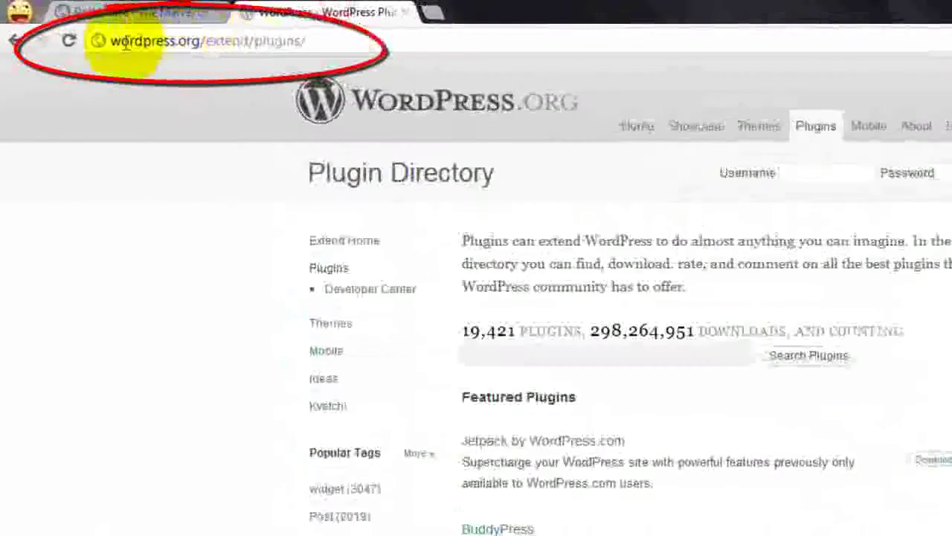
{"action": "left_click", "coordinate": [112, 41]}
{"action": "key", "text": "Return"}
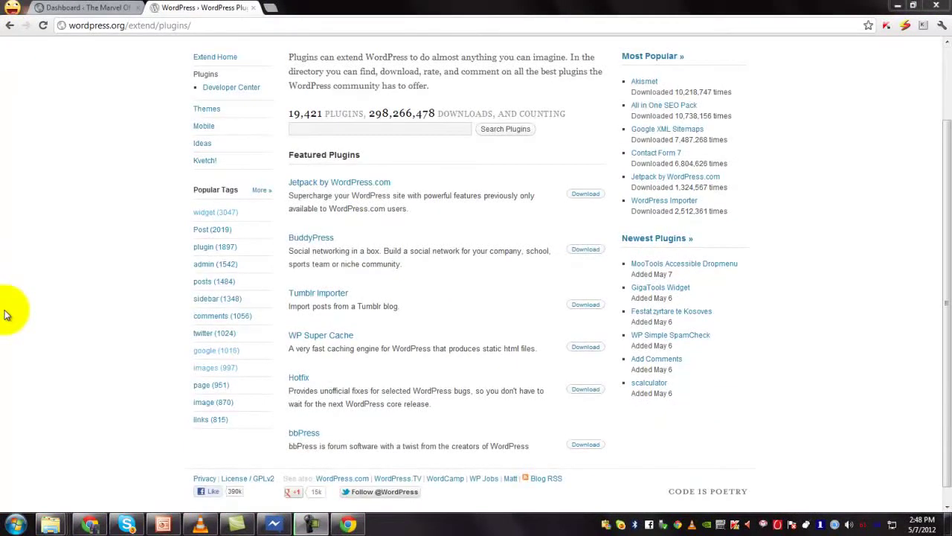
{"action": "left_click", "coordinate": [321, 131]}
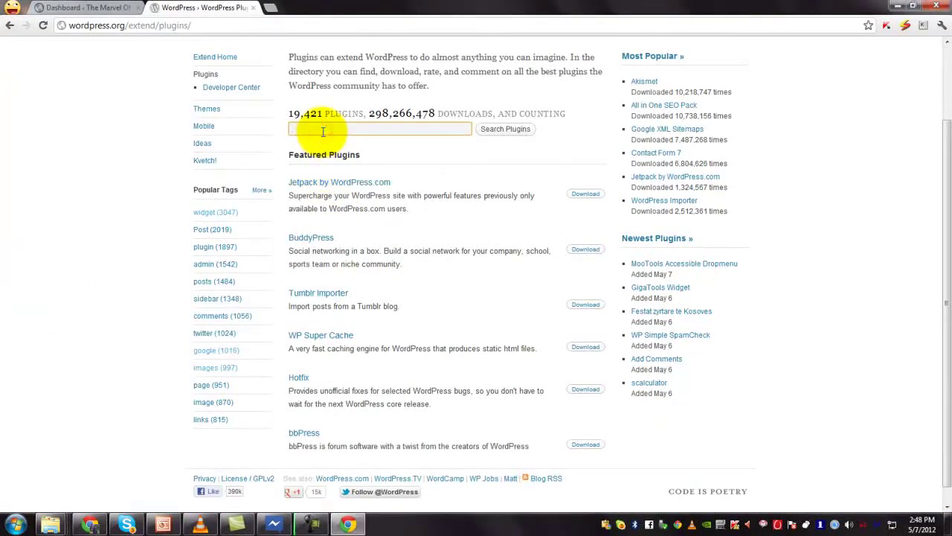
{"action": "left_click", "coordinate": [220, 354]}
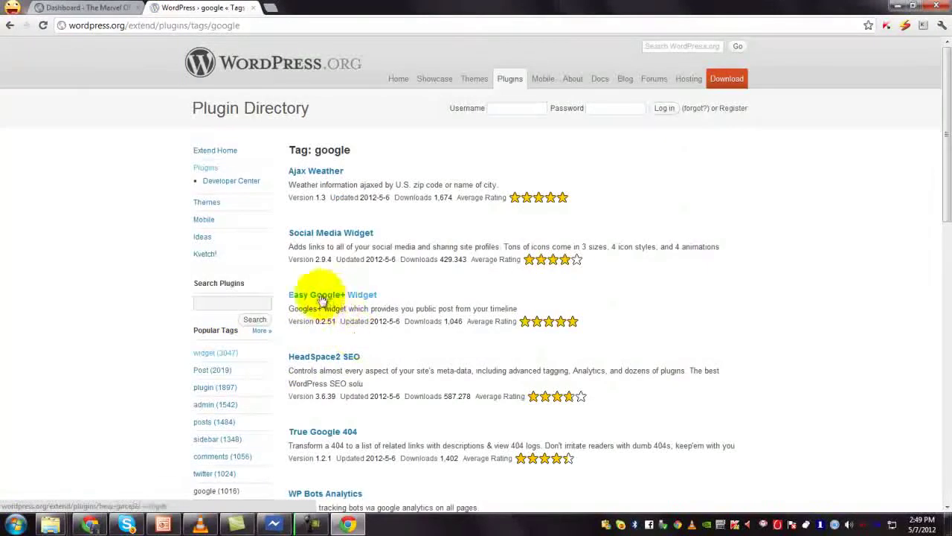
{"action": "left_click", "coordinate": [325, 300]}
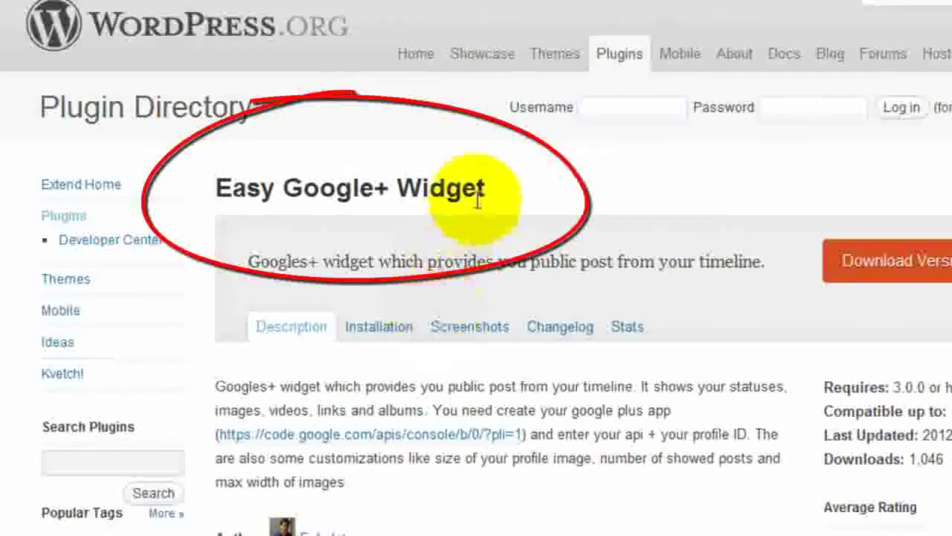
Copy the plugin name 'Easy Google+ Widget' from the page heading
{"action": "left_click_drag", "start_coordinate": [485, 190], "coordinate": [223, 189]}
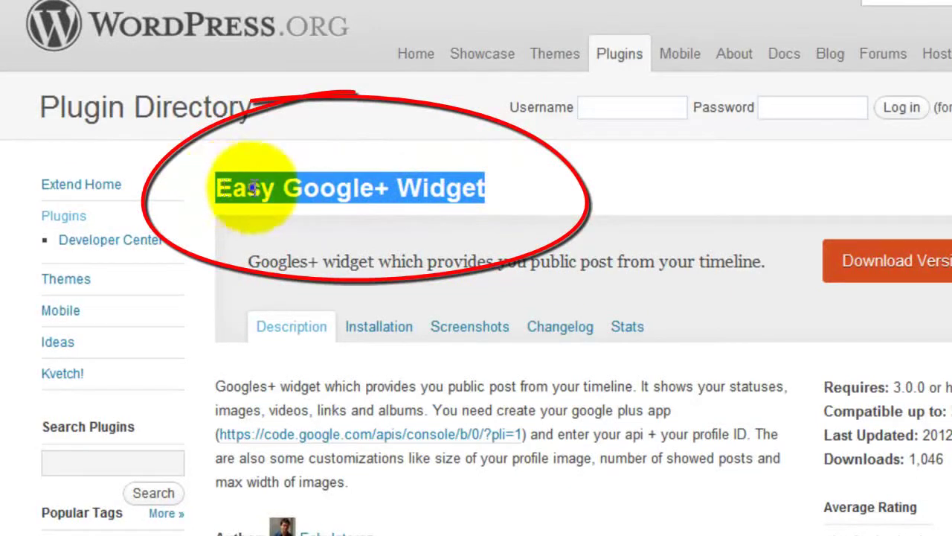
{"action": "right_click", "coordinate": [238, 188]}
{"action": "left_click", "coordinate": [275, 201]}
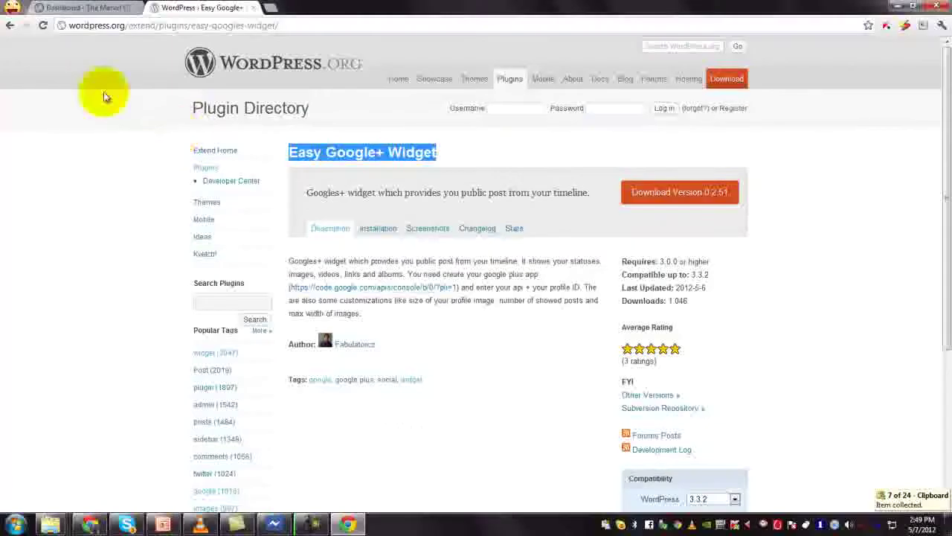
On the site's Add New plugins page, paste 'Easy Google+ Widget' into search and run it
{"action": "left_click", "coordinate": [29, 9]}
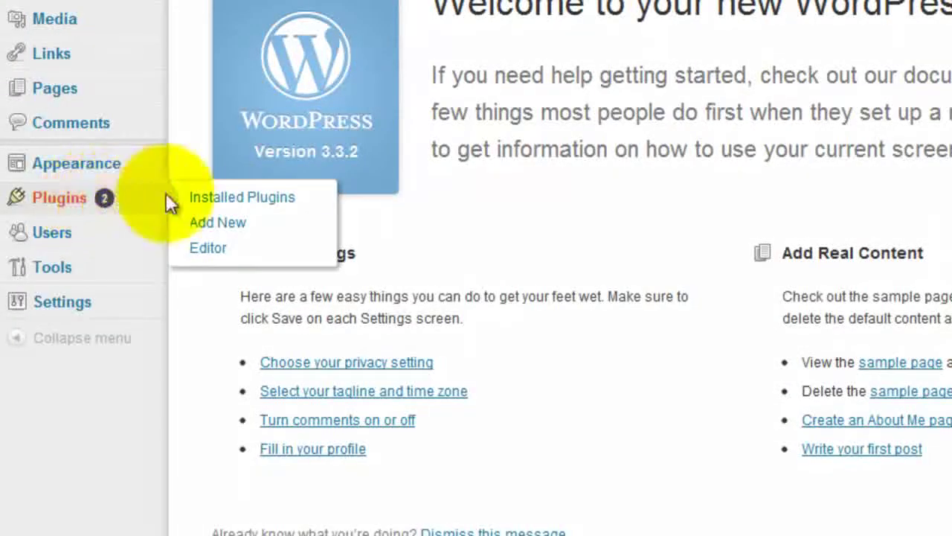
{"action": "left_click", "coordinate": [221, 227]}
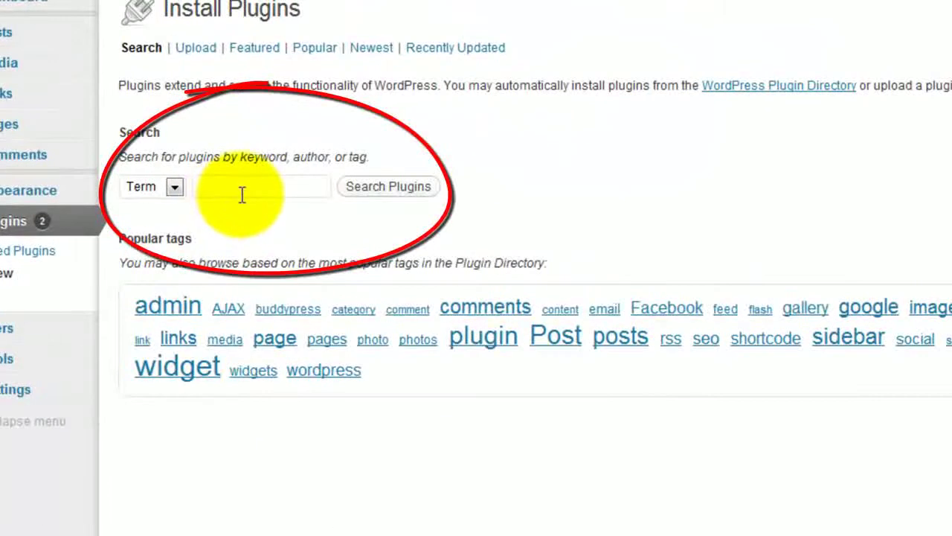
{"action": "left_click", "coordinate": [244, 192]}
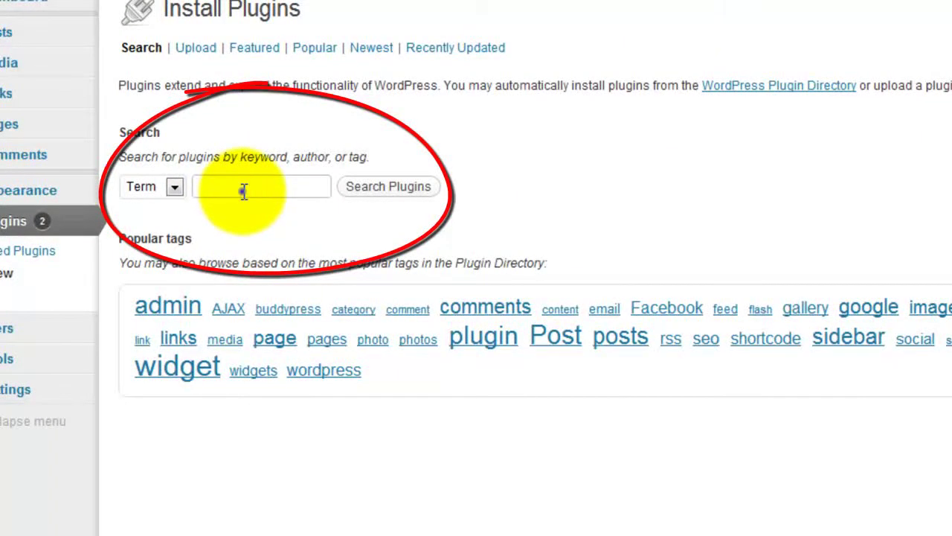
{"action": "right_click", "coordinate": [243, 192]}
{"action": "left_click", "coordinate": [288, 299]}
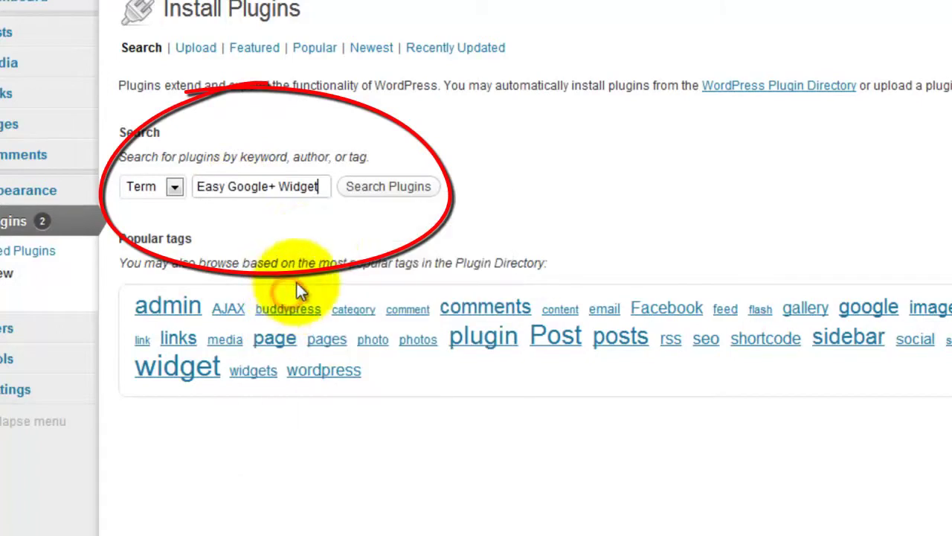
{"action": "left_click", "coordinate": [385, 198]}
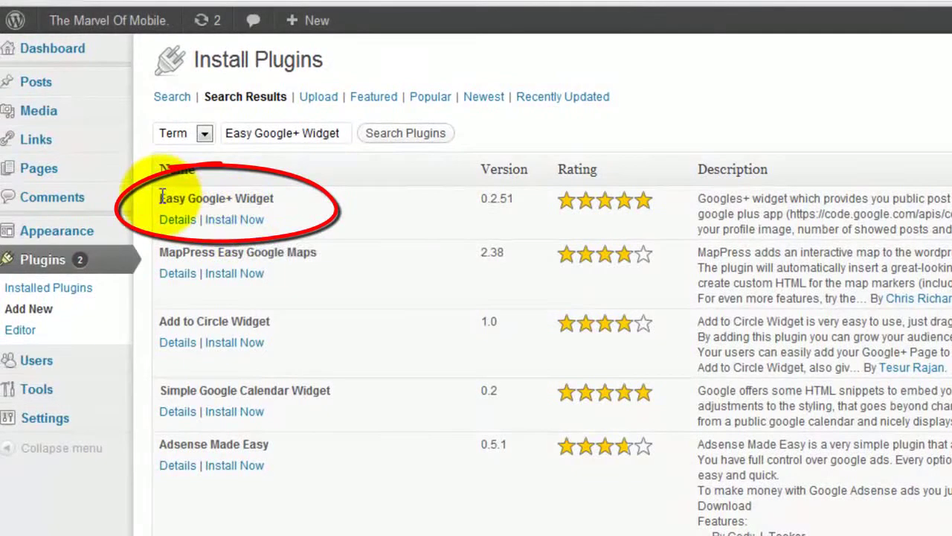
Install Easy Google+ Widget 0.2.51 from the results, confirm, then activate it
{"action": "left_click_drag", "start_coordinate": [159, 198], "coordinate": [275, 198]}
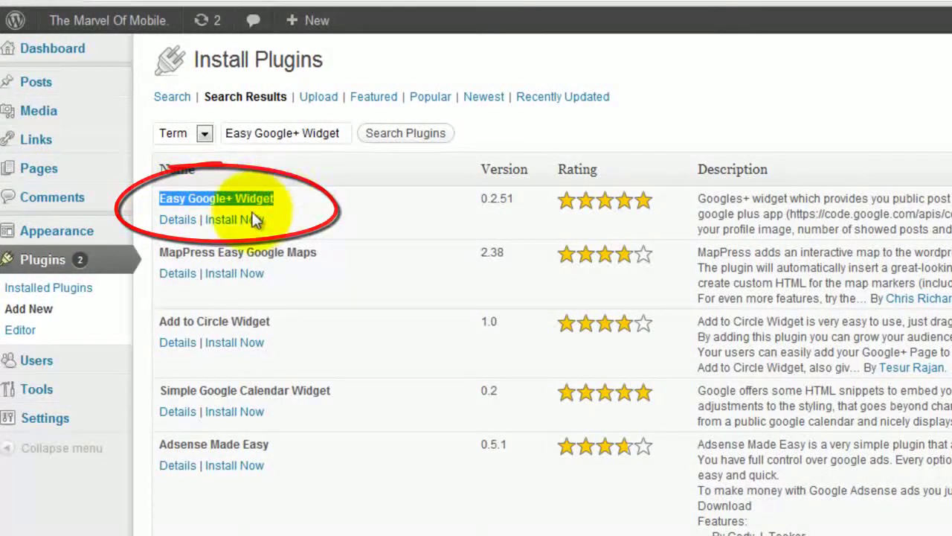
{"action": "left_click", "coordinate": [233, 217]}
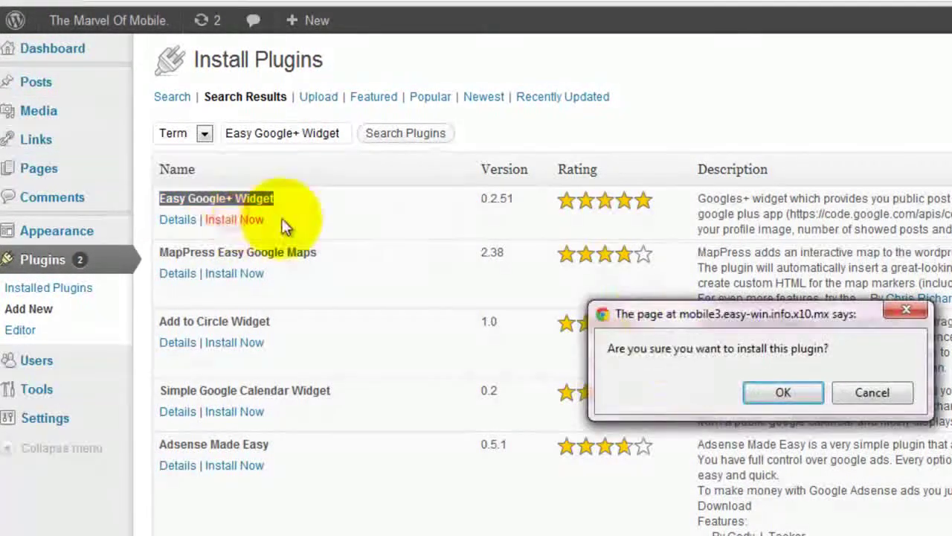
{"action": "left_click", "coordinate": [775, 396]}
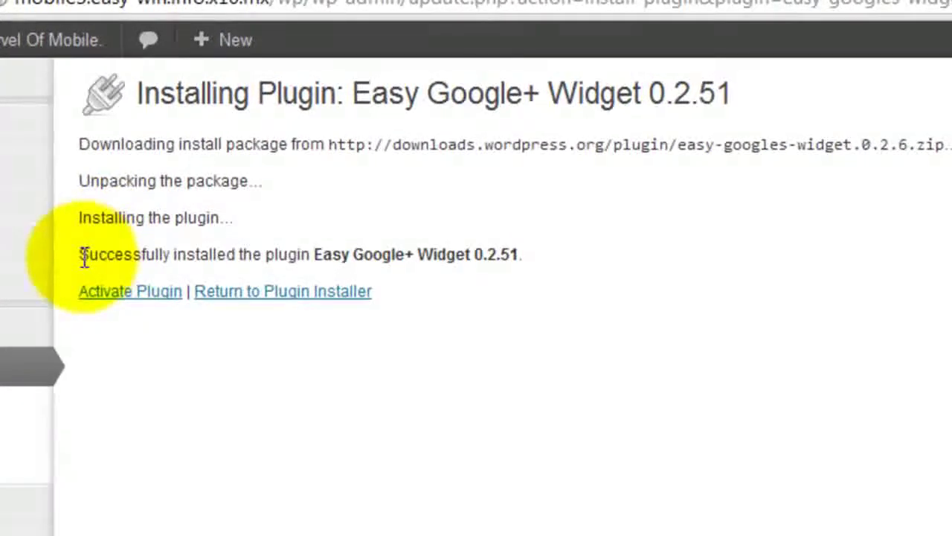
{"action": "left_click_drag", "start_coordinate": [80, 255], "coordinate": [287, 254]}
{"action": "left_click", "coordinate": [296, 255]}
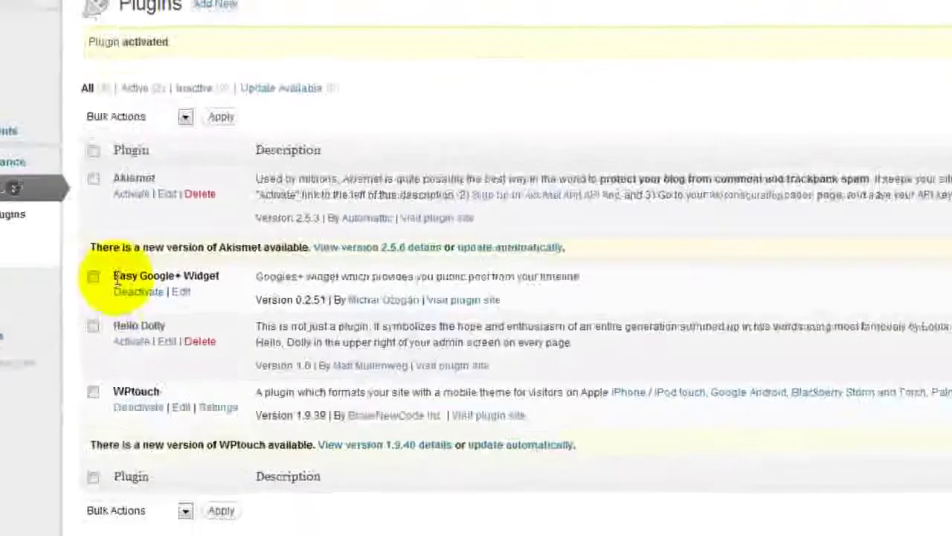
Point out the now-active Easy Google+ Widget entry in the Plugins list
{"action": "left_click", "coordinate": [135, 273]}
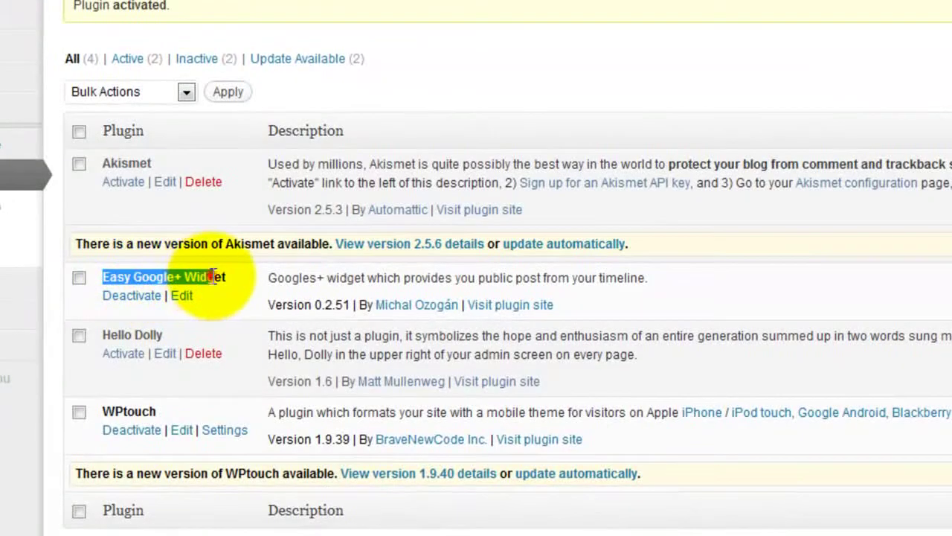
{"action": "left_click_drag", "start_coordinate": [108, 277], "coordinate": [212, 276]}
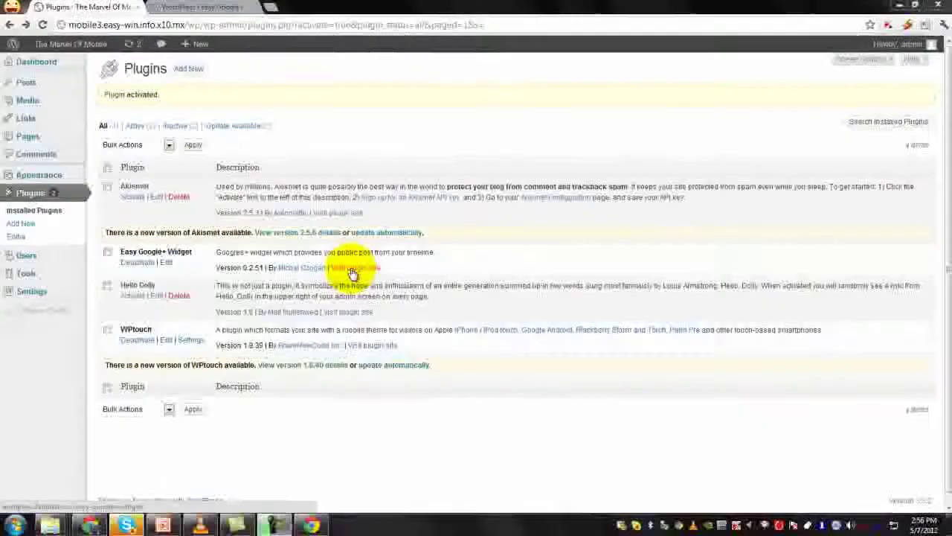
Open the plugin's home site on wordpress.fabulator.cz in a new tab
{"action": "right_click", "coordinate": [358, 272]}
{"action": "left_click", "coordinate": [358, 276]}
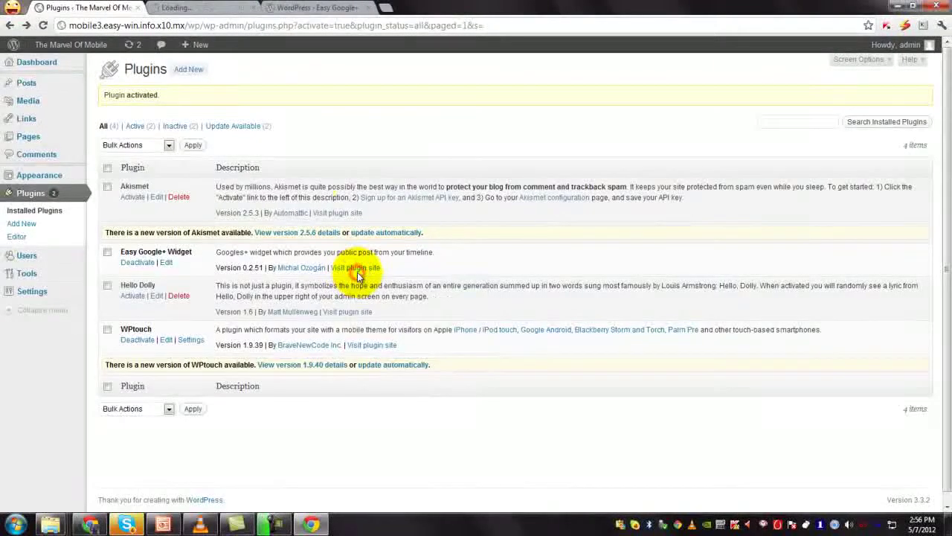
{"action": "left_click", "coordinate": [207, 8]}
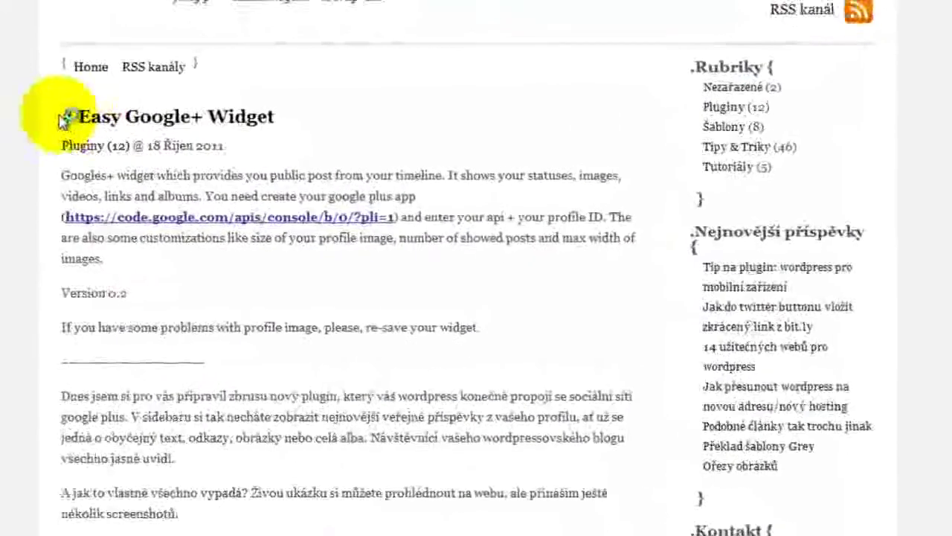
Read the plugin's description on its home page, then return to the WordPress.org tab
{"action": "key", "text": "ctrl+a"}
{"action": "left_click", "coordinate": [301, 115]}
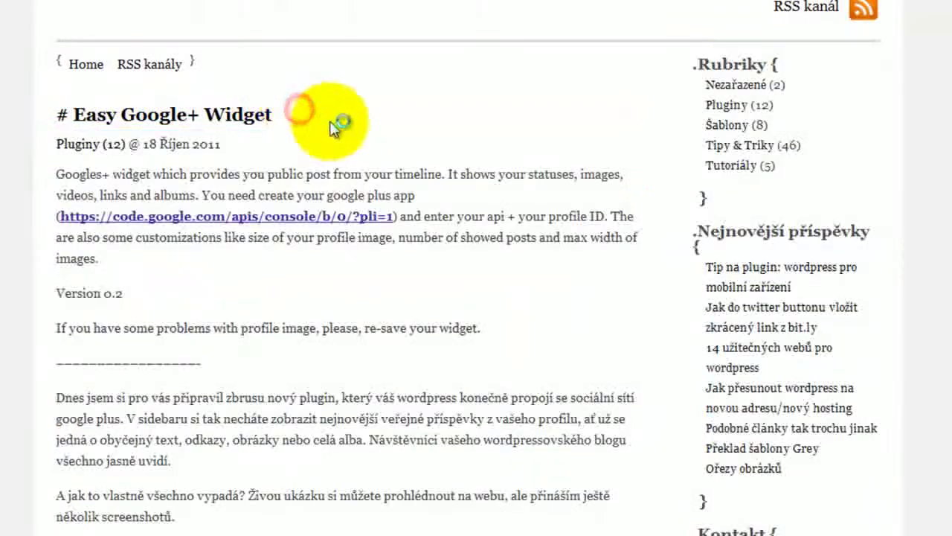
{"action": "mouse_move", "coordinate": [56, 173]}
{"action": "left_mouse_down"}
{"action": "mouse_move", "coordinate": [408, 173]}
{"action": "mouse_move", "coordinate": [585, 213]}
{"action": "mouse_move", "coordinate": [605, 276]}
{"action": "mouse_move", "coordinate": [601, 314]}
{"action": "mouse_move", "coordinate": [592, 292]}
{"action": "mouse_move", "coordinate": [601, 313]}
{"action": "left_mouse_up"}
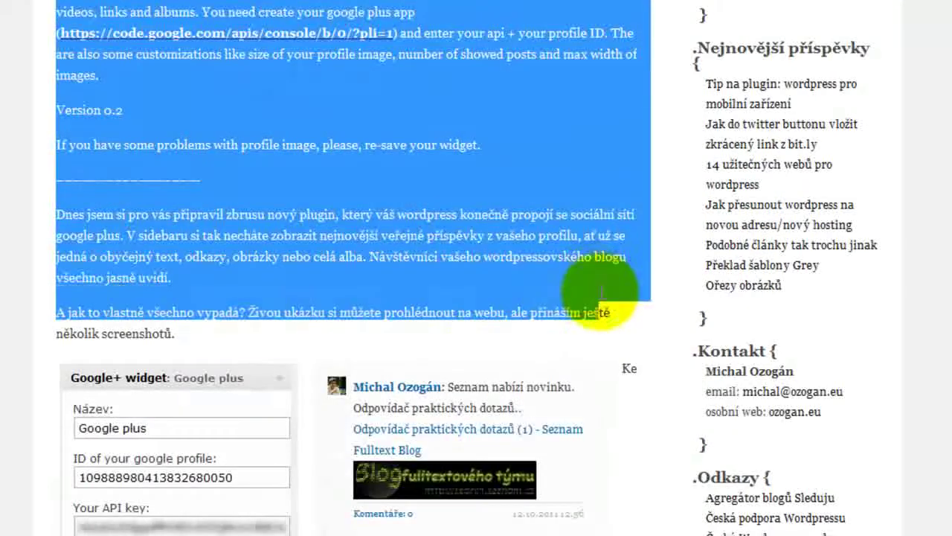
{"action": "scroll", "coordinate": [601, 313], "scroll_direction": "up", "scroll_amount": 3}
{"action": "left_click", "coordinate": [509, 227]}
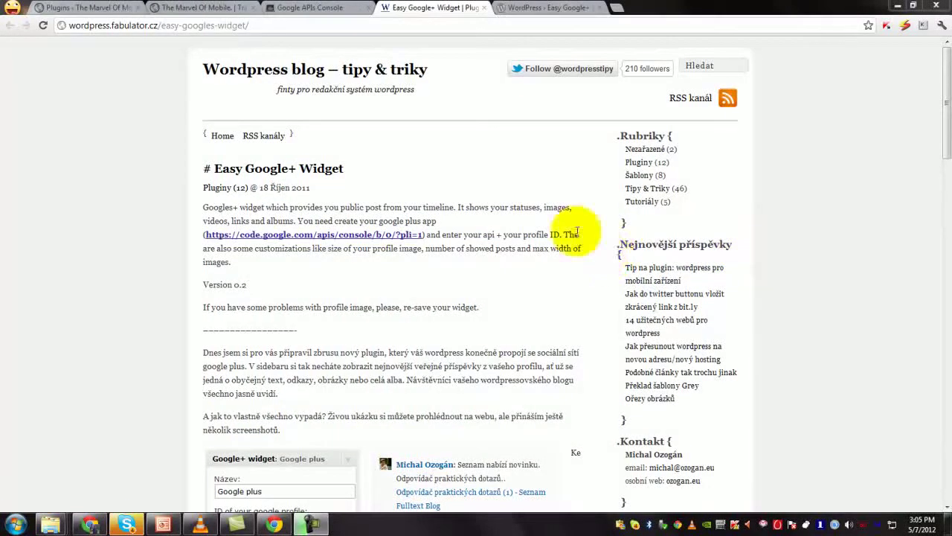
{"action": "left_click", "coordinate": [530, 11]}
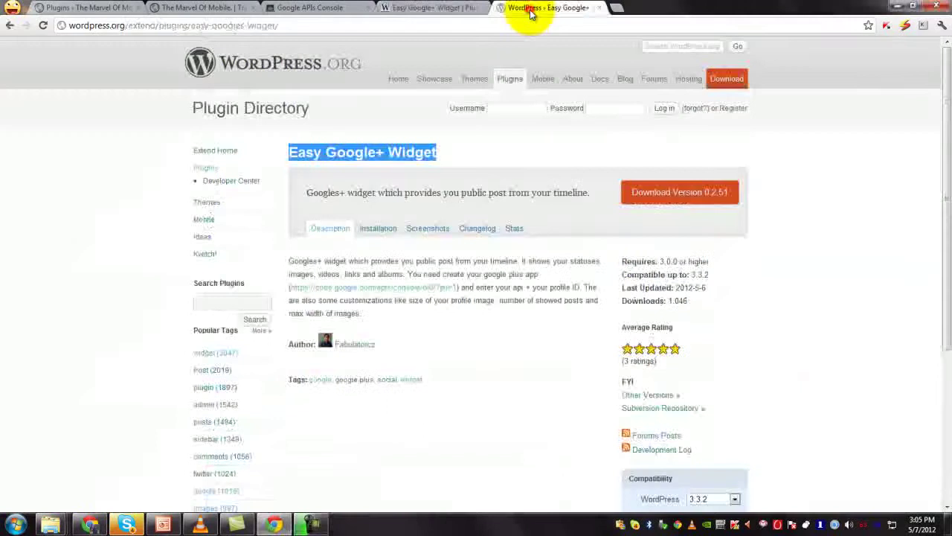
Go back to the site's installed Plugins list and minimize the browser
{"action": "left_click", "coordinate": [494, 148]}
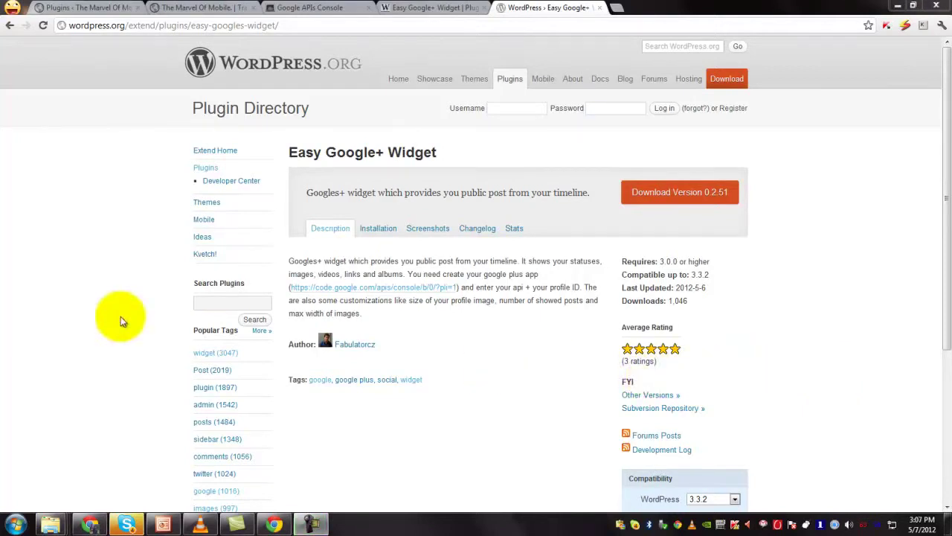
{"action": "left_click", "coordinate": [70, 9]}
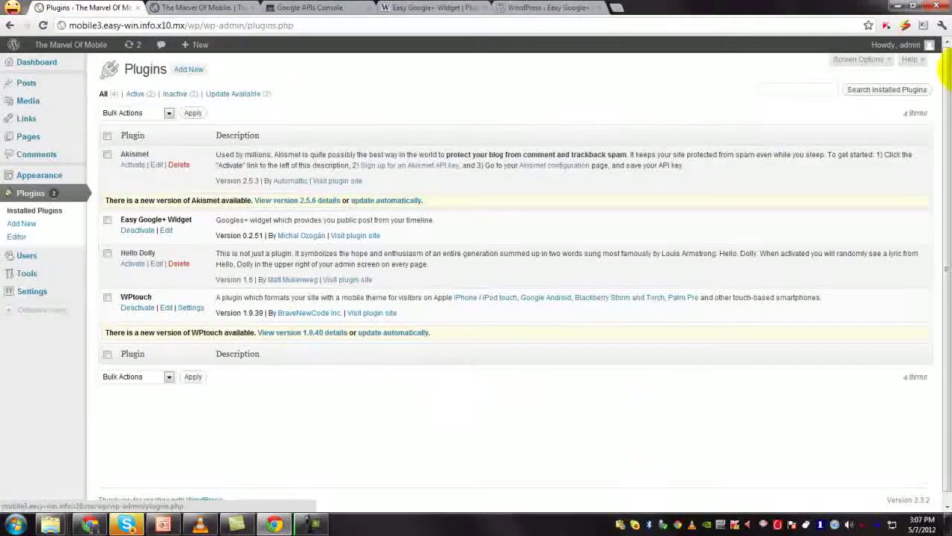
{"action": "left_click", "coordinate": [893, 6]}
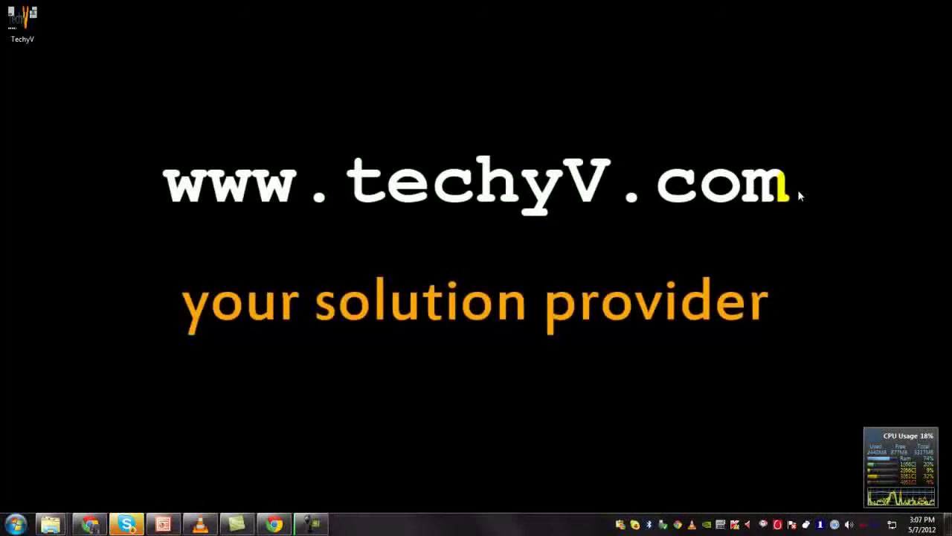